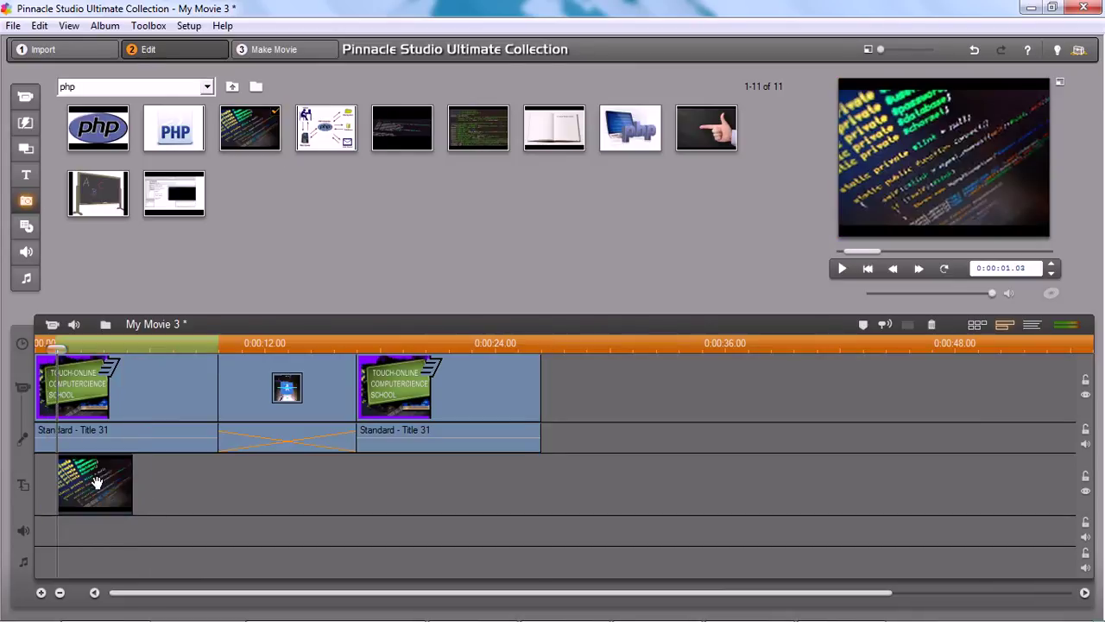
Move the colourful code image on the title track closer to the movie's start, trim its end to about 0:00:02.09, and preview it.
drag(100, 491, 90, 491)
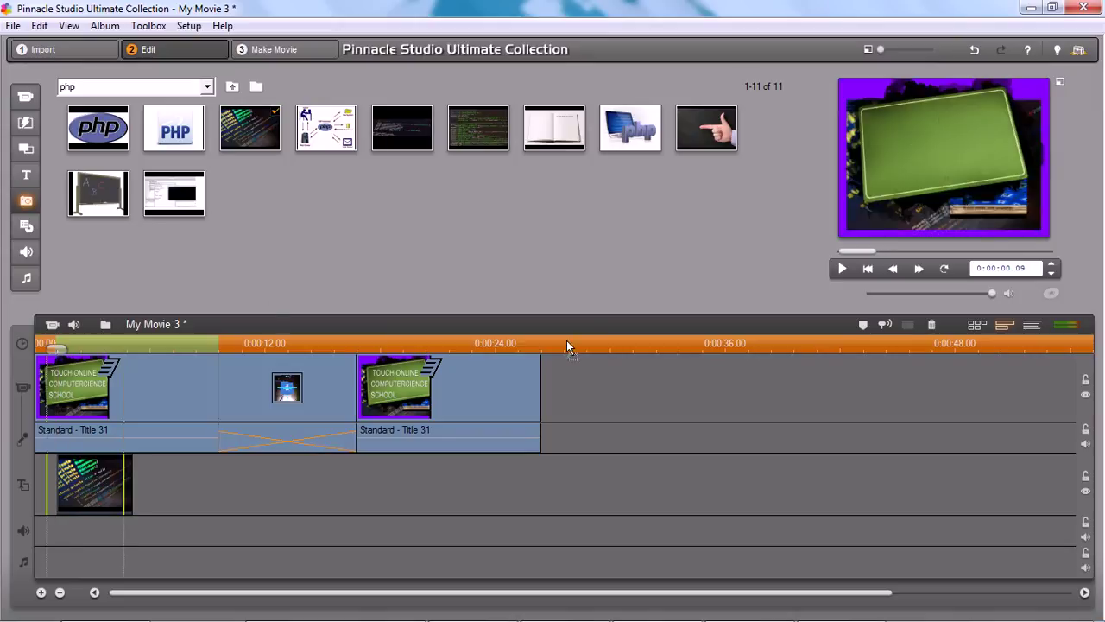
click(867, 269)
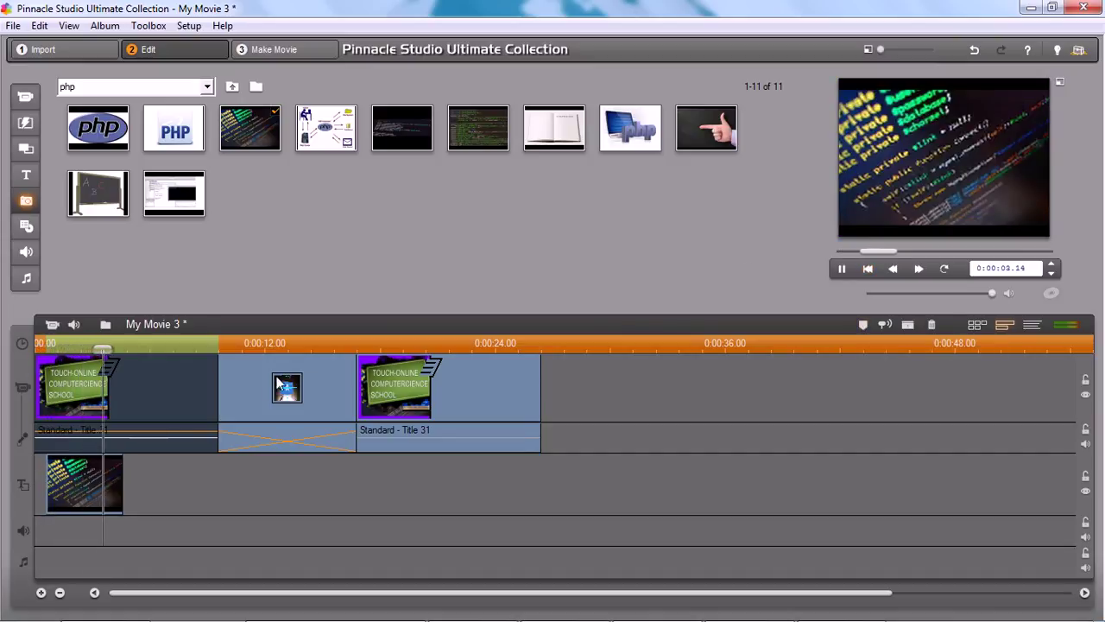
click(93, 475)
drag(121, 488, 60, 485)
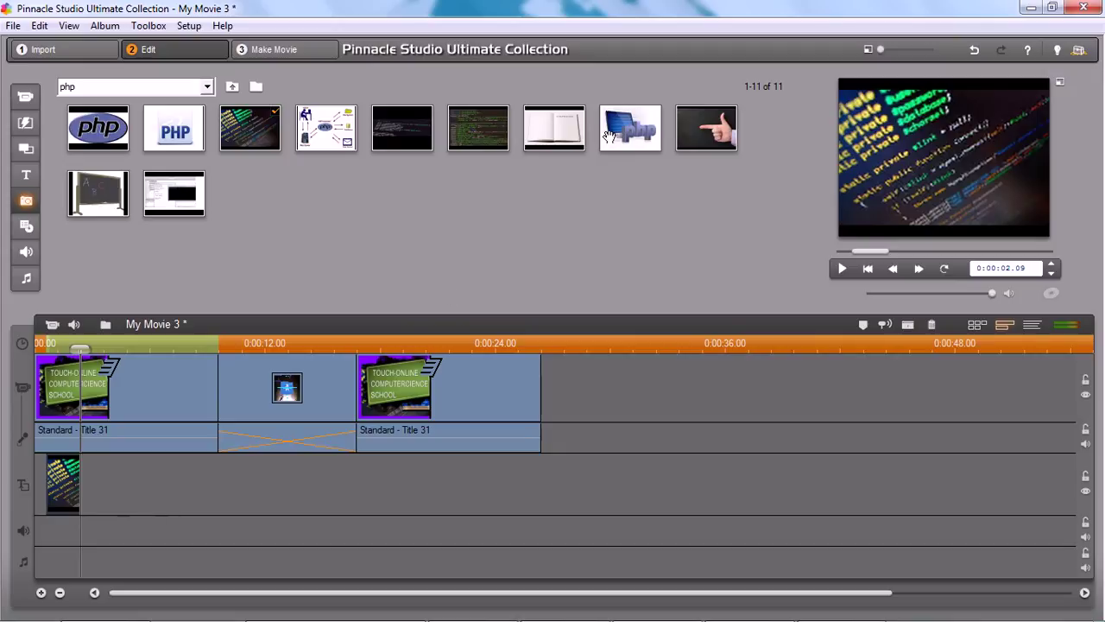
click(81, 363)
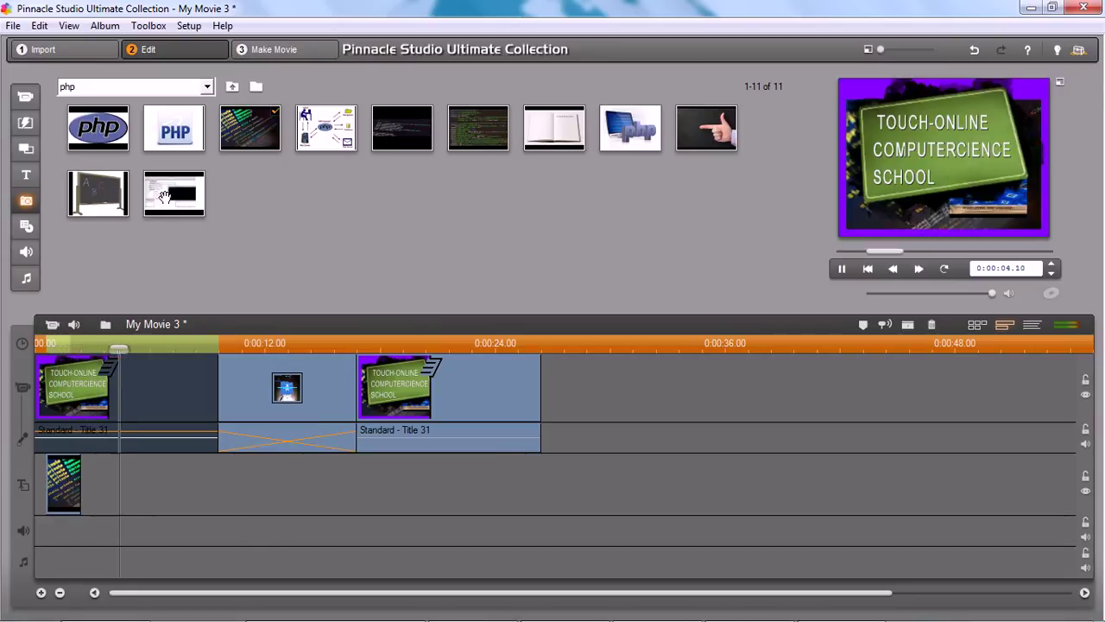
Add the blue PHP logo image to the title track and position it to start at about 0:00:06.16.
drag(174, 193, 160, 495)
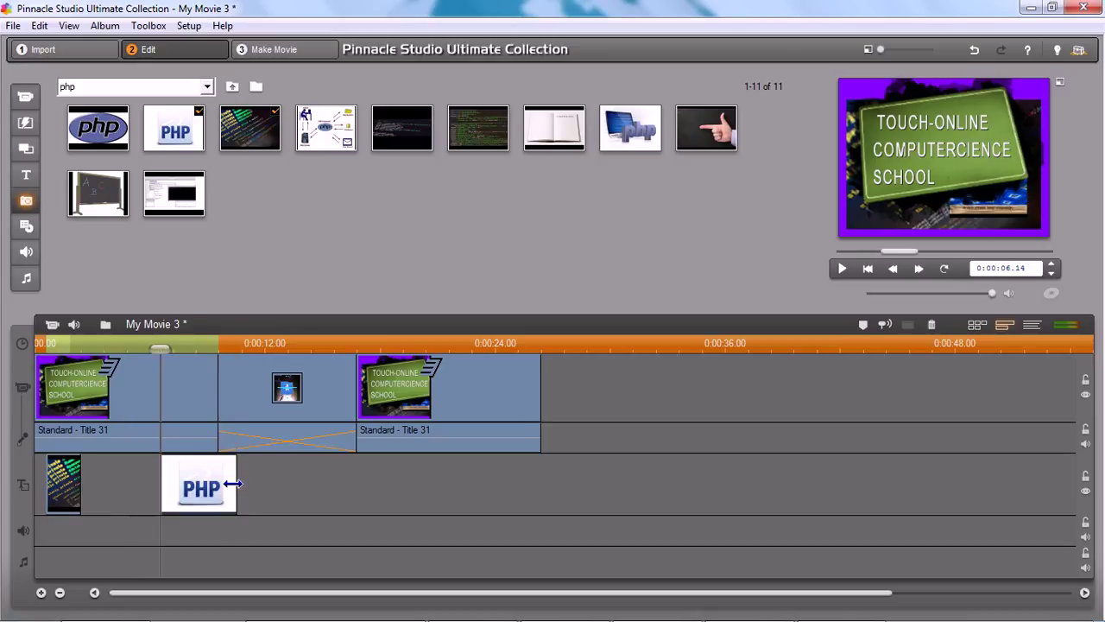
click(36, 377)
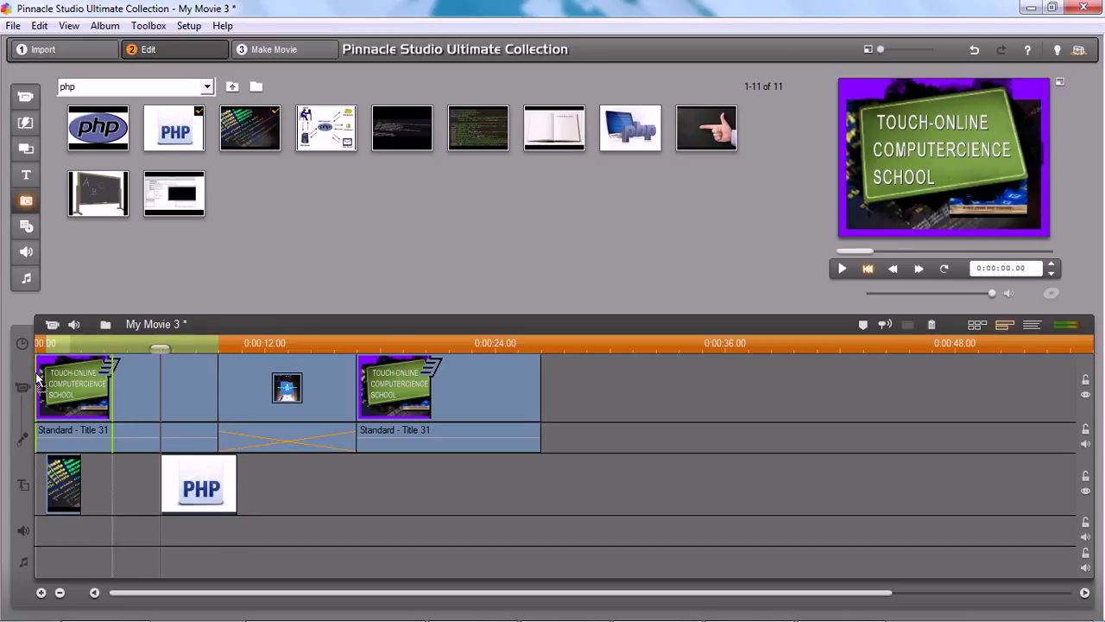
click(190, 412)
drag(621, 571, 122, 475)
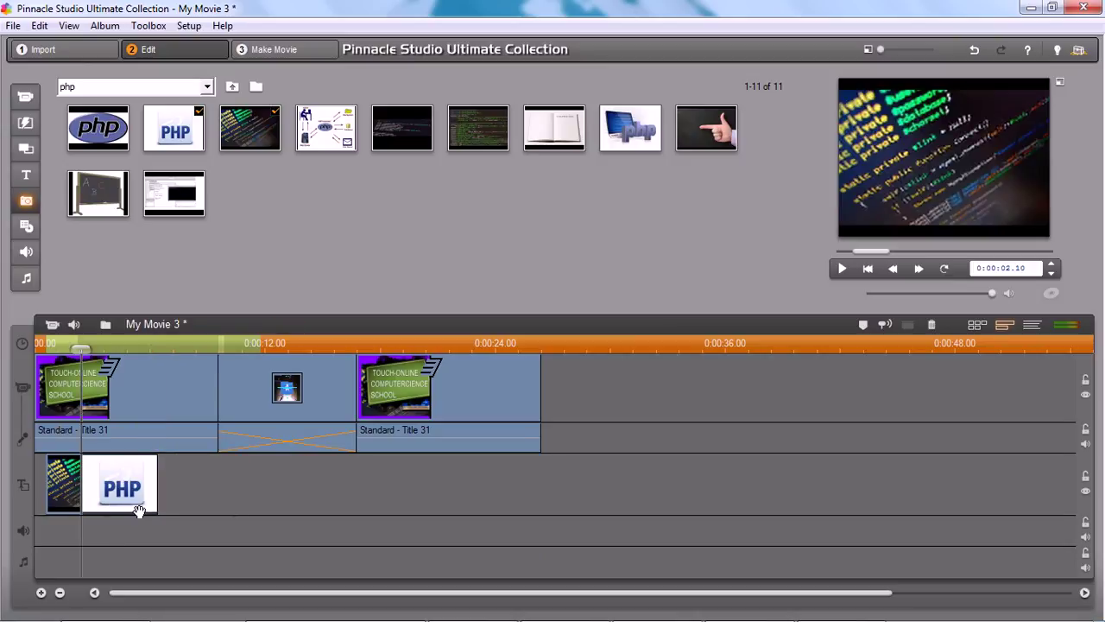
drag(136, 488, 215, 490)
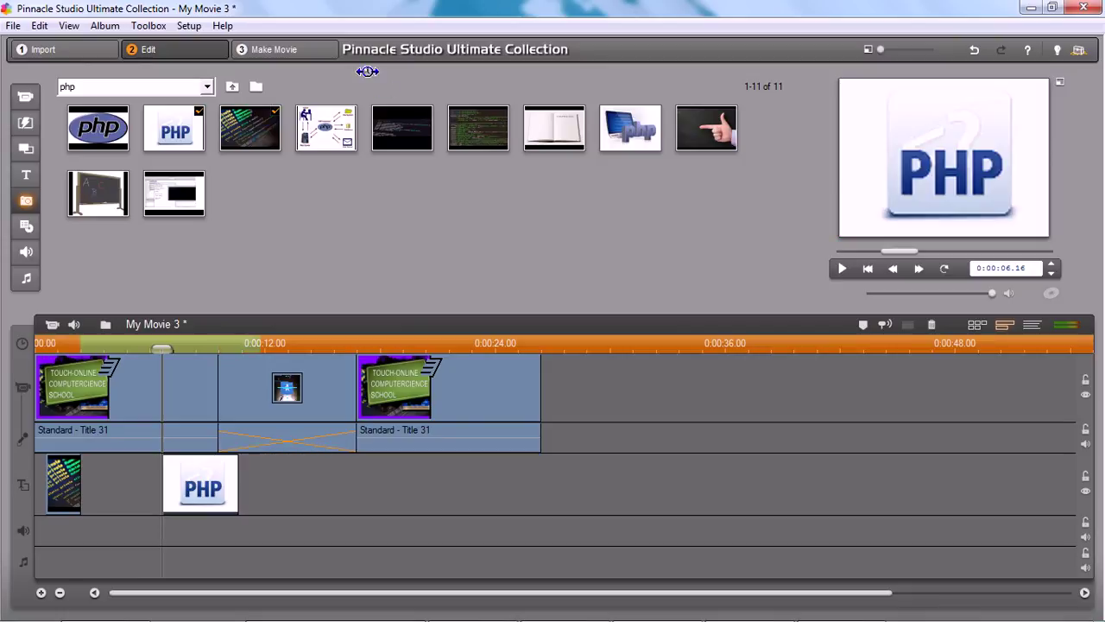
click(486, 147)
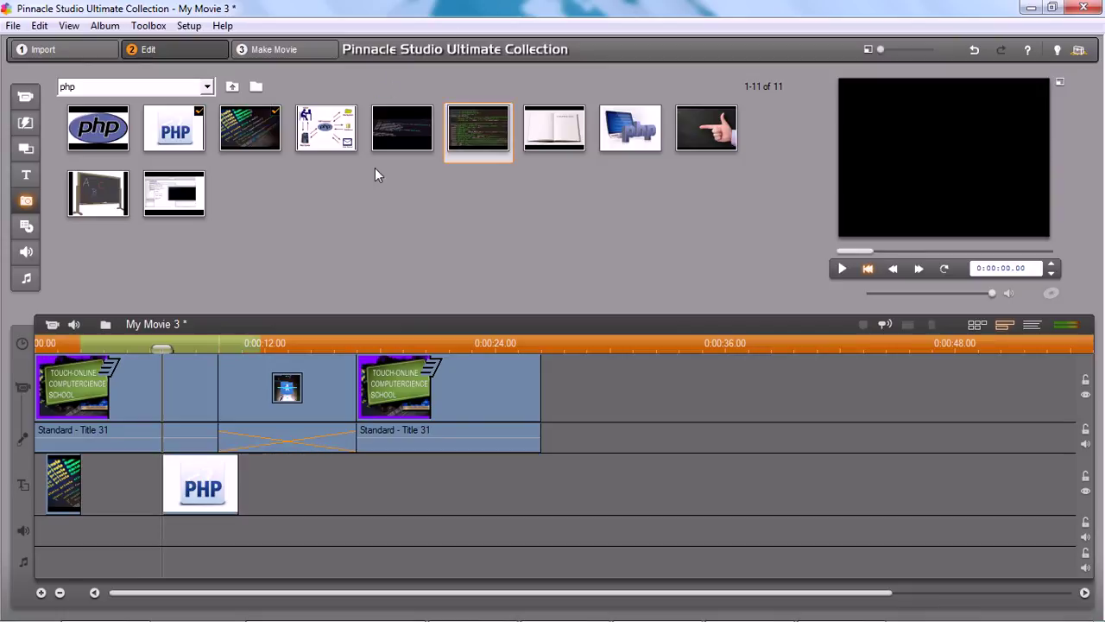
click(102, 394)
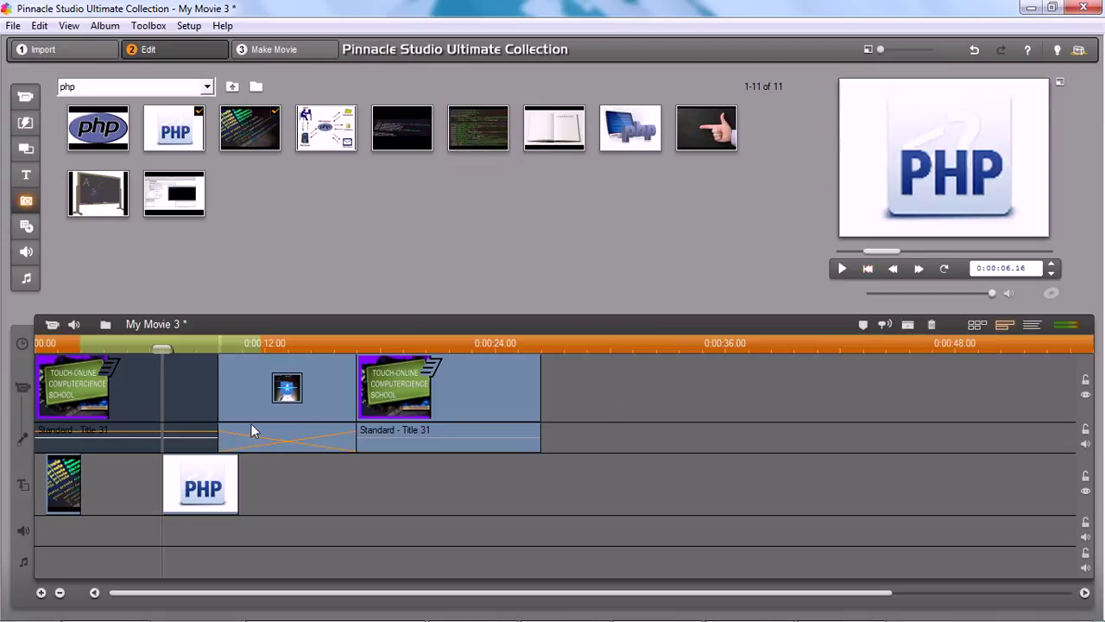
key(ctrl+a)
key(Home)
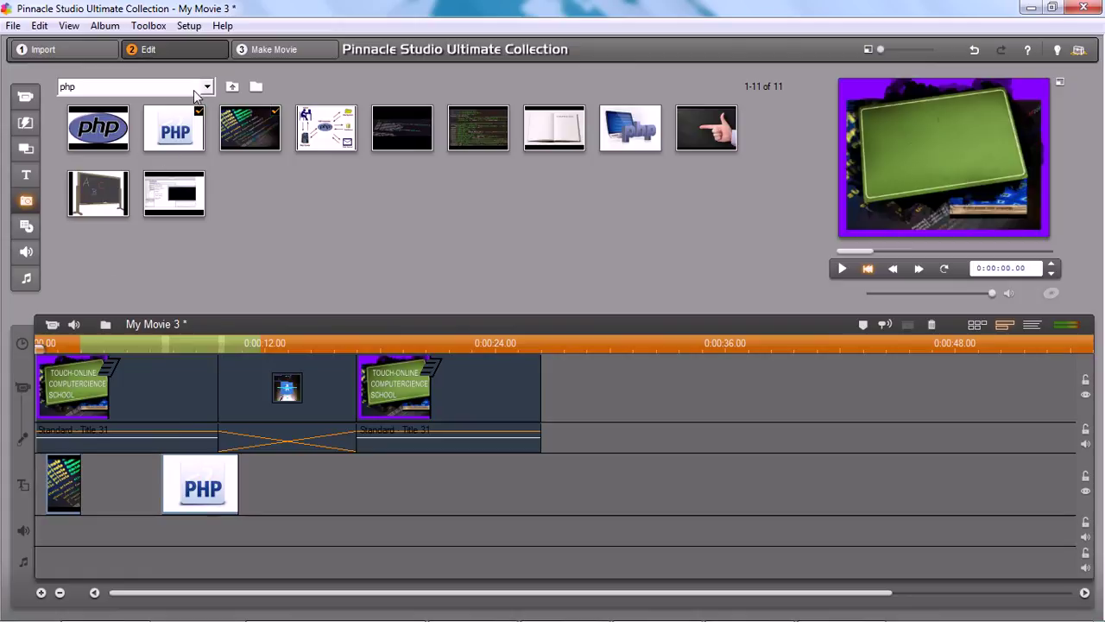
click(256, 87)
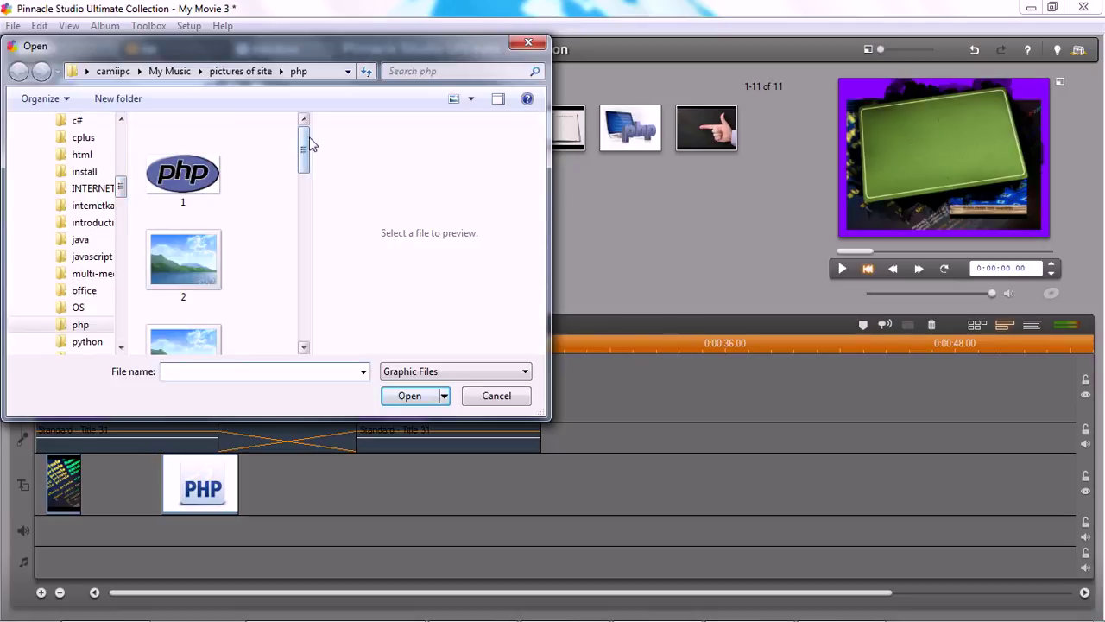
scroll(119, 172, up, 10)
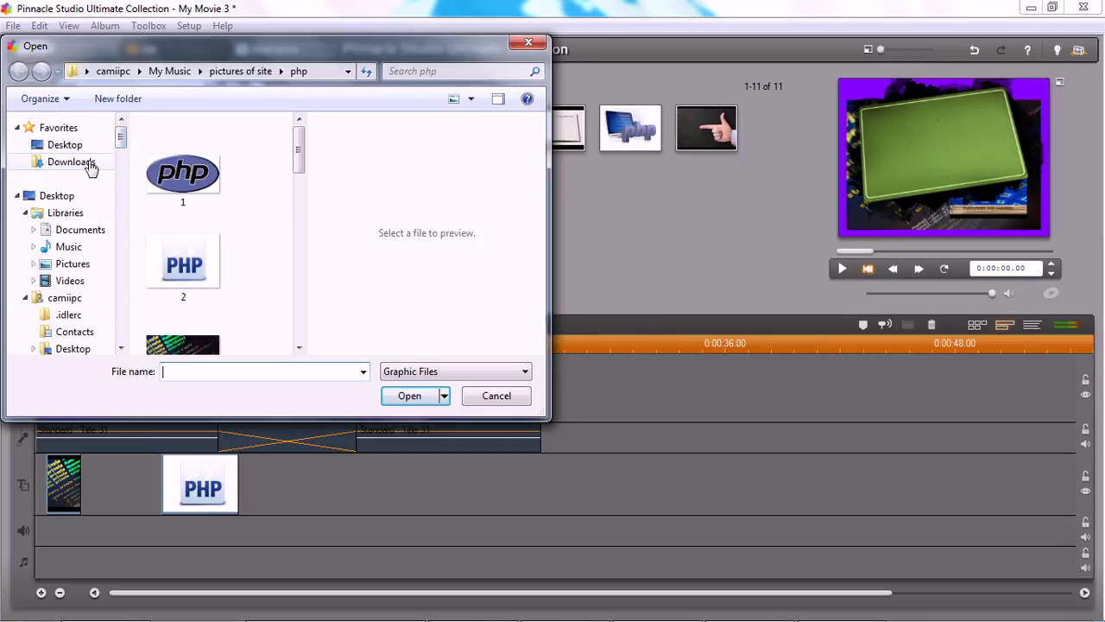
click(529, 41)
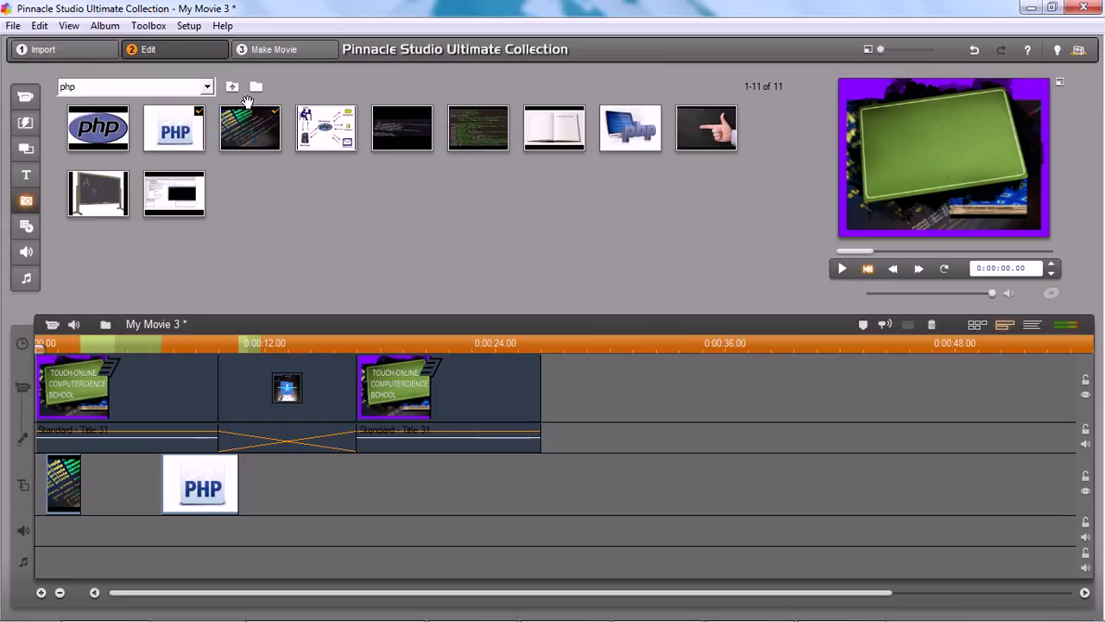
Browse the still image album up from the php folder and into the "pictures of site" folder.
click(233, 87)
click(233, 87)
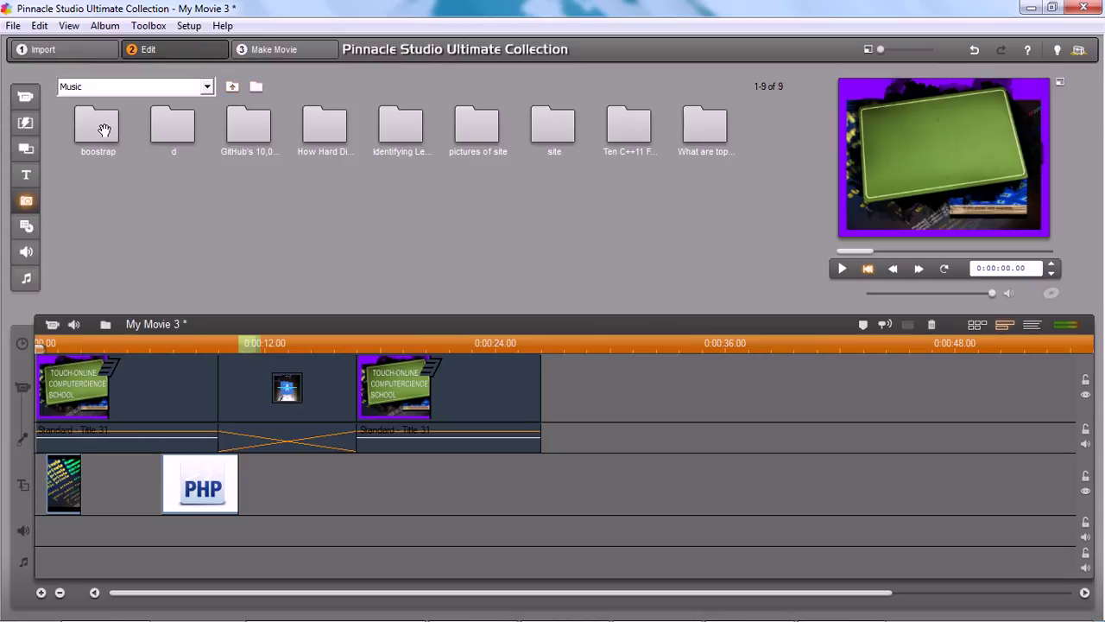
double_click(479, 143)
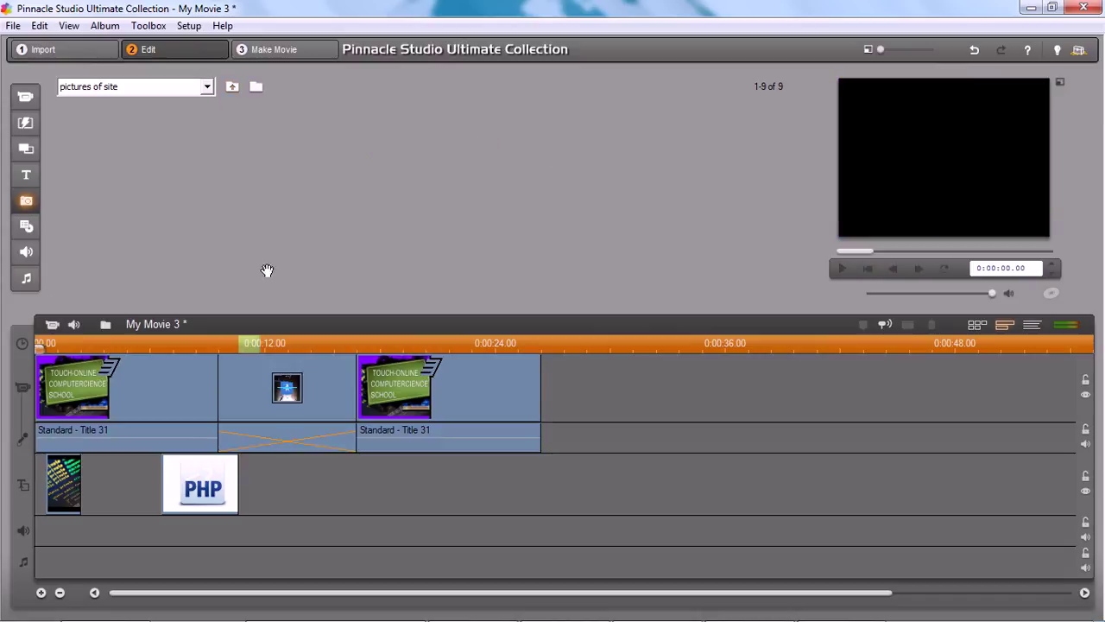
Insert the computer hardware photo at the start of the video track and delete it again.
click(643, 192)
drag(630, 193, 70, 389)
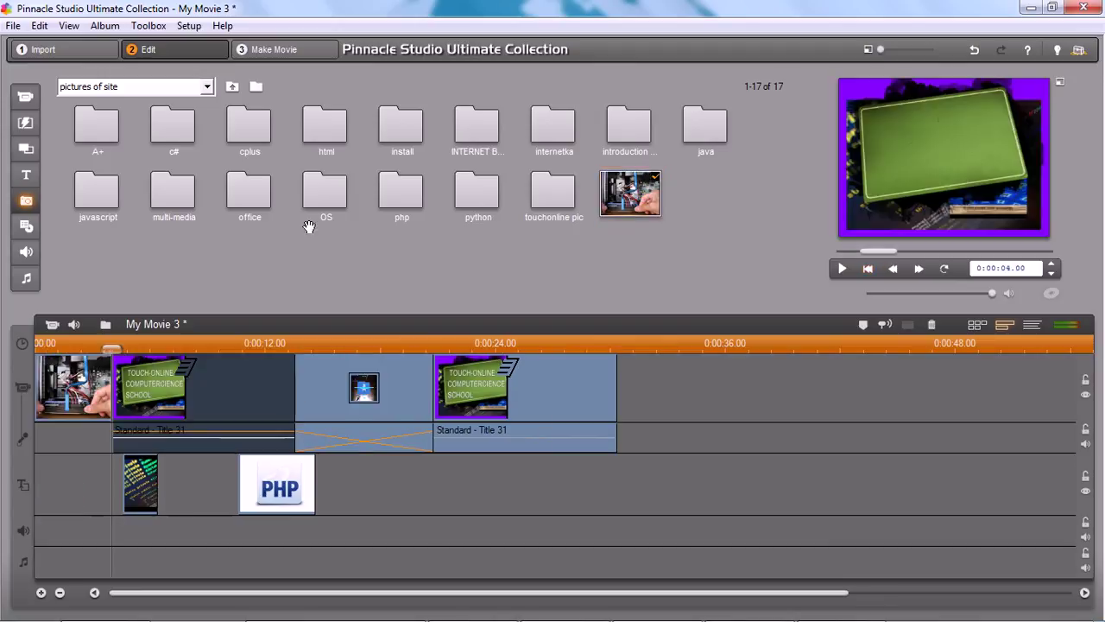
click(73, 376)
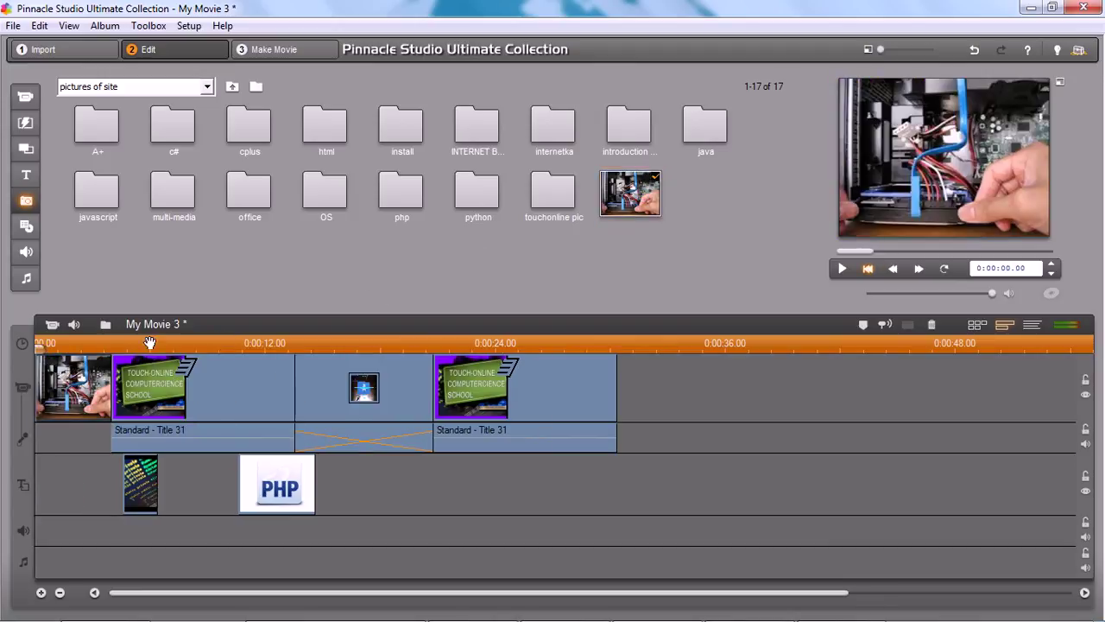
key(Delete)
Open the python image folder and insert the Python logo image at the start of the video track.
click(472, 197)
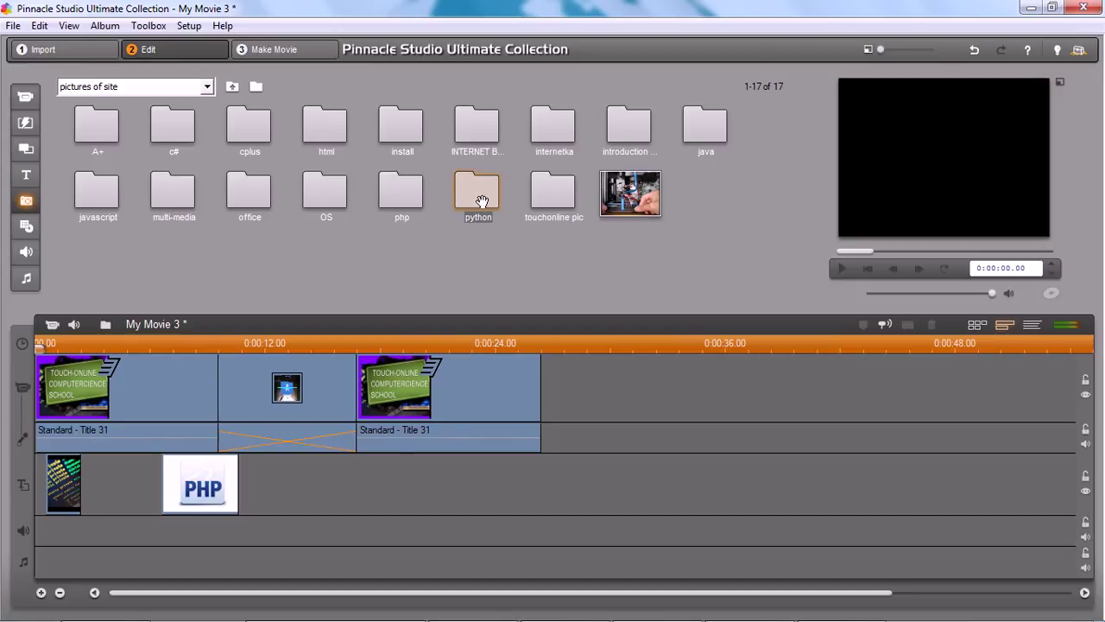
double_click(478, 202)
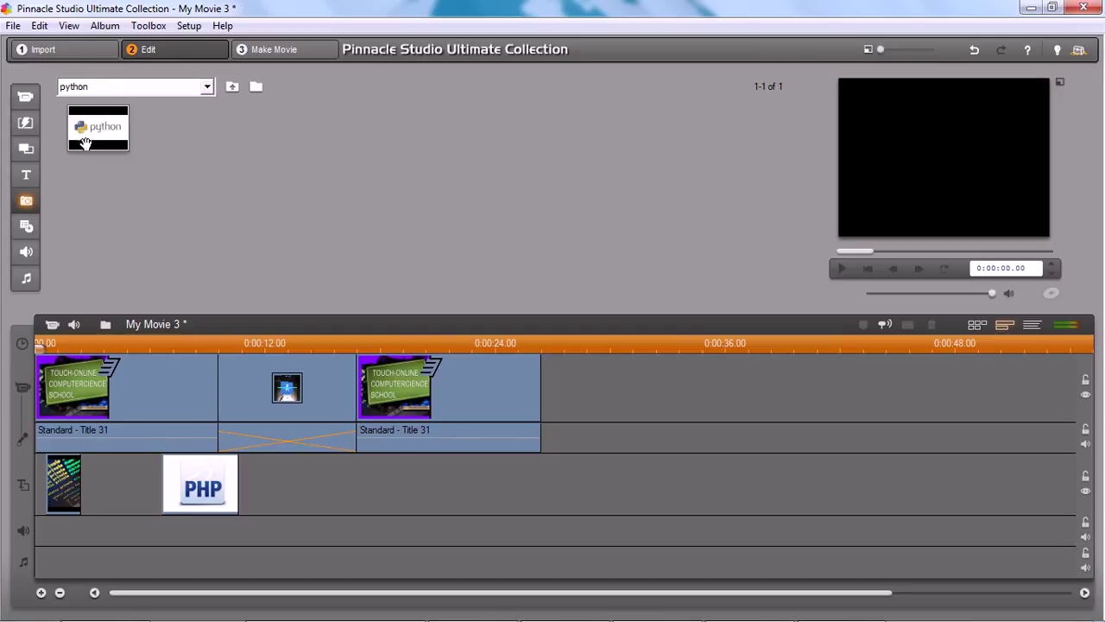
click(77, 131)
double_click(95, 146)
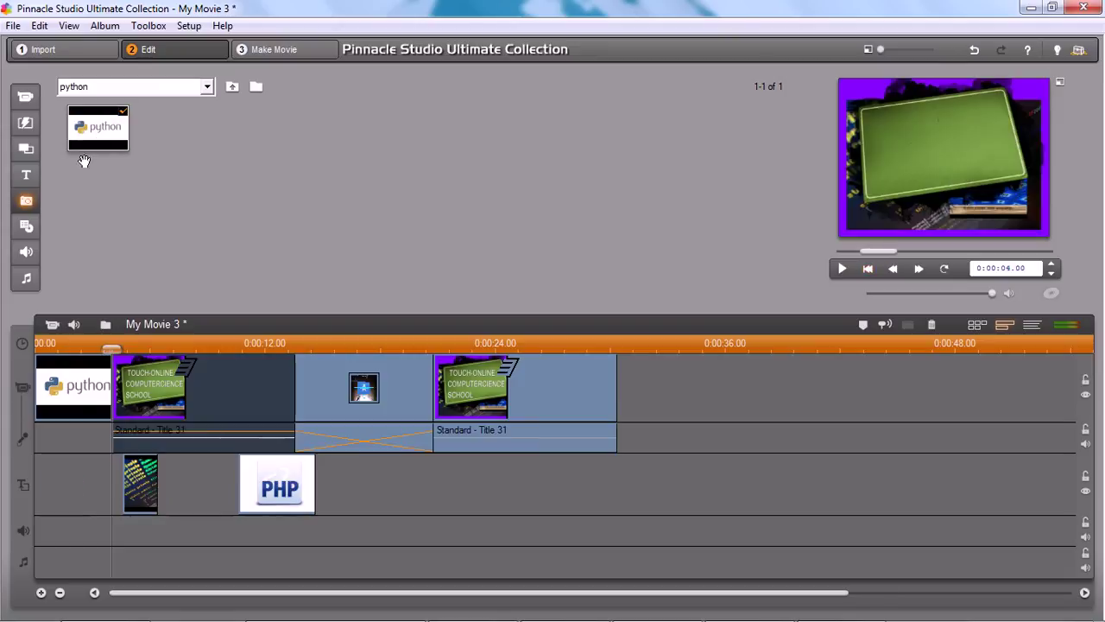
Open the cplus image folder, place the green C++ image directly after the PHP image on the title track, and shorten it to about 3 seconds.
click(230, 88)
click(230, 88)
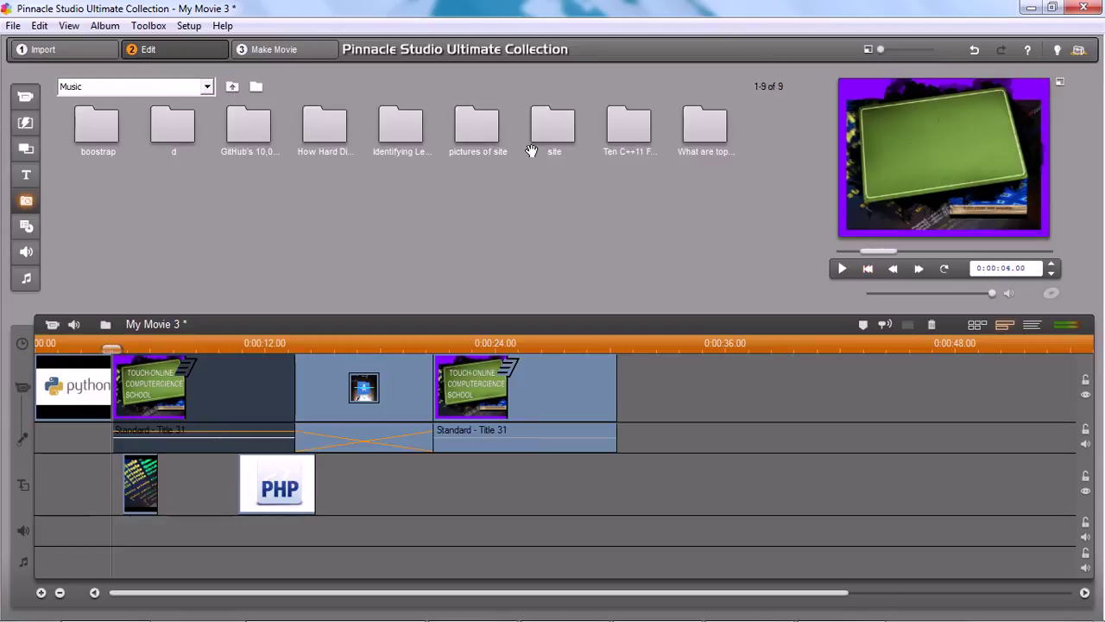
double_click(466, 142)
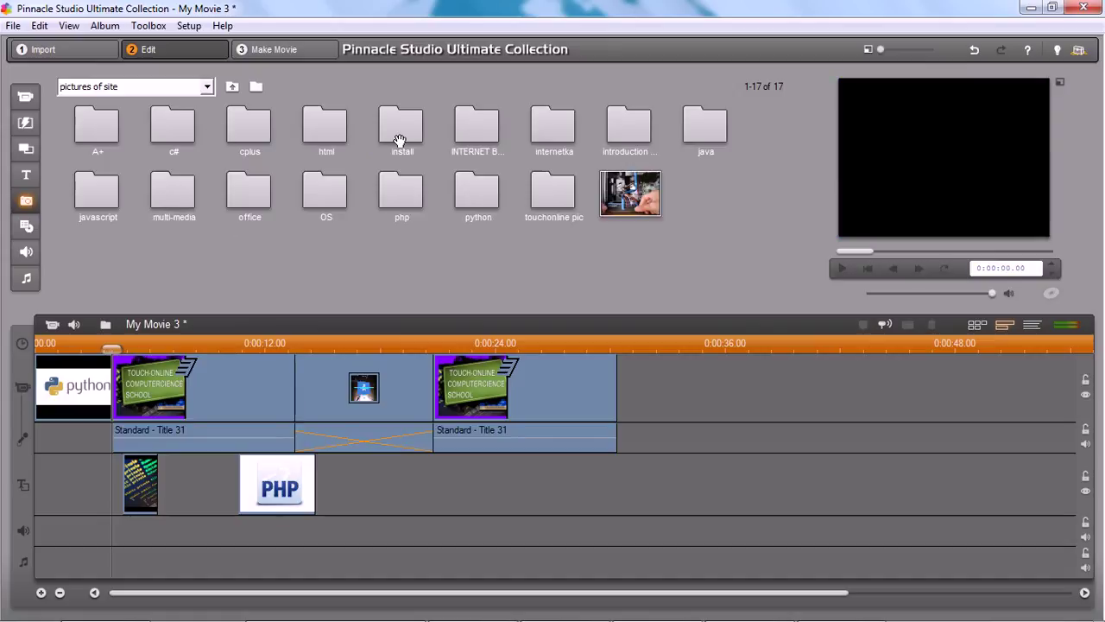
double_click(259, 138)
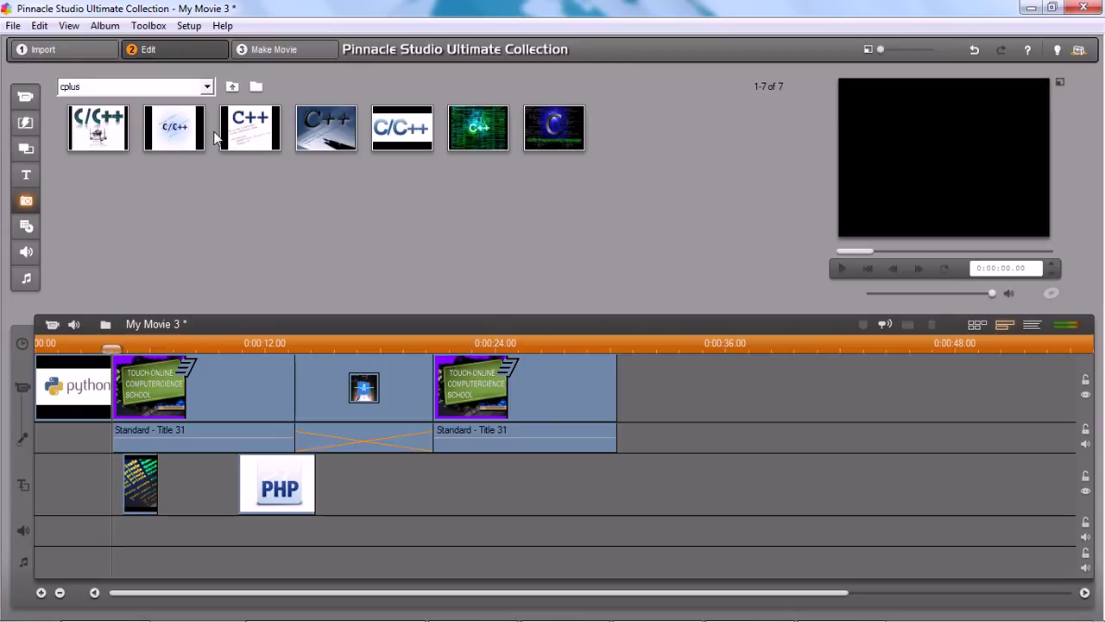
drag(486, 141, 117, 480)
drag(488, 434, 374, 496)
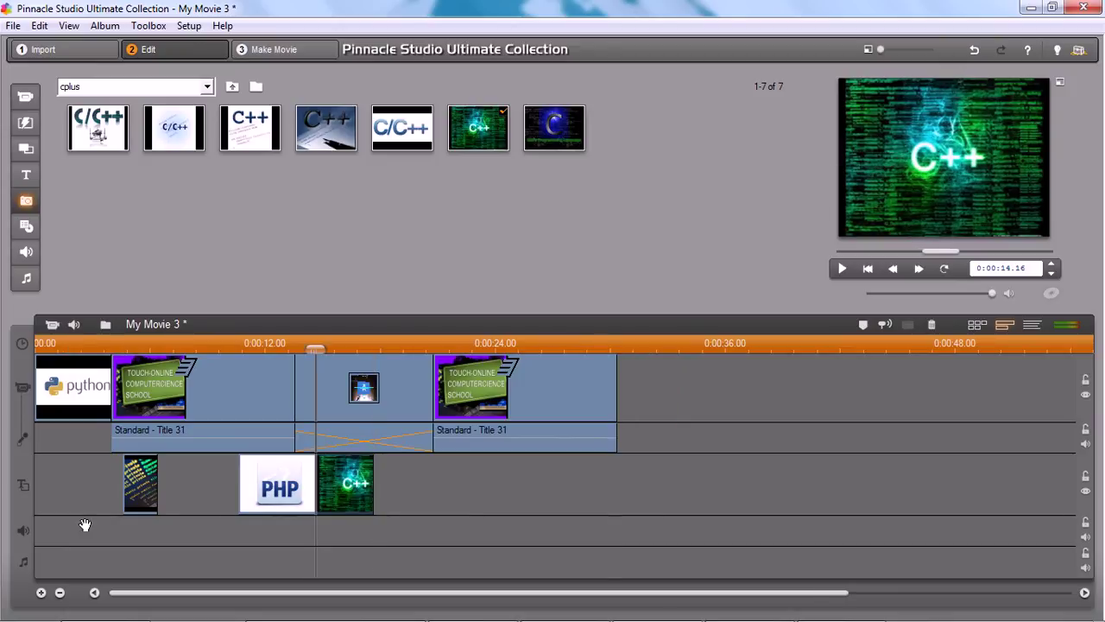
Try the C++ image at the movie's start and at 0:00:19.12, return it to directly after the PHP image, and preview from there.
click(59, 501)
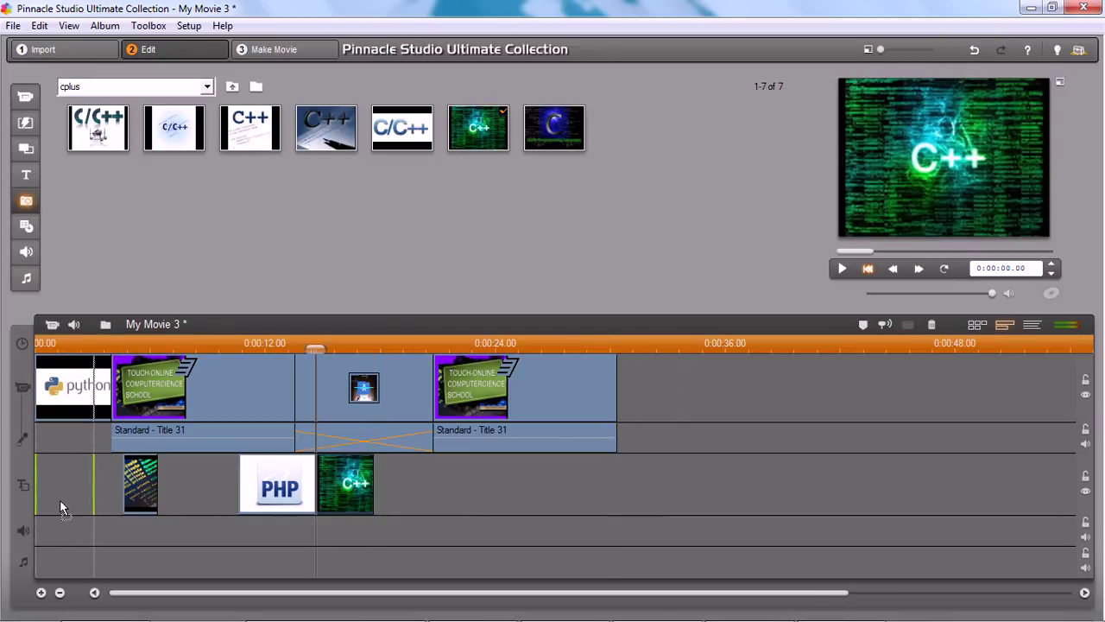
drag(346, 483, 62, 484)
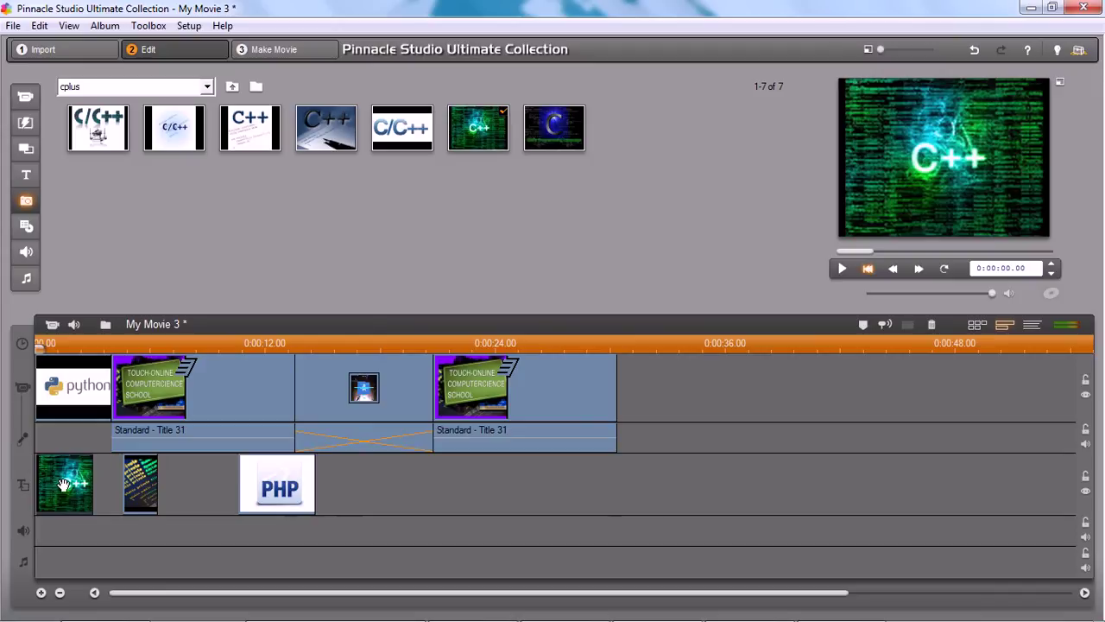
drag(441, 489, 436, 490)
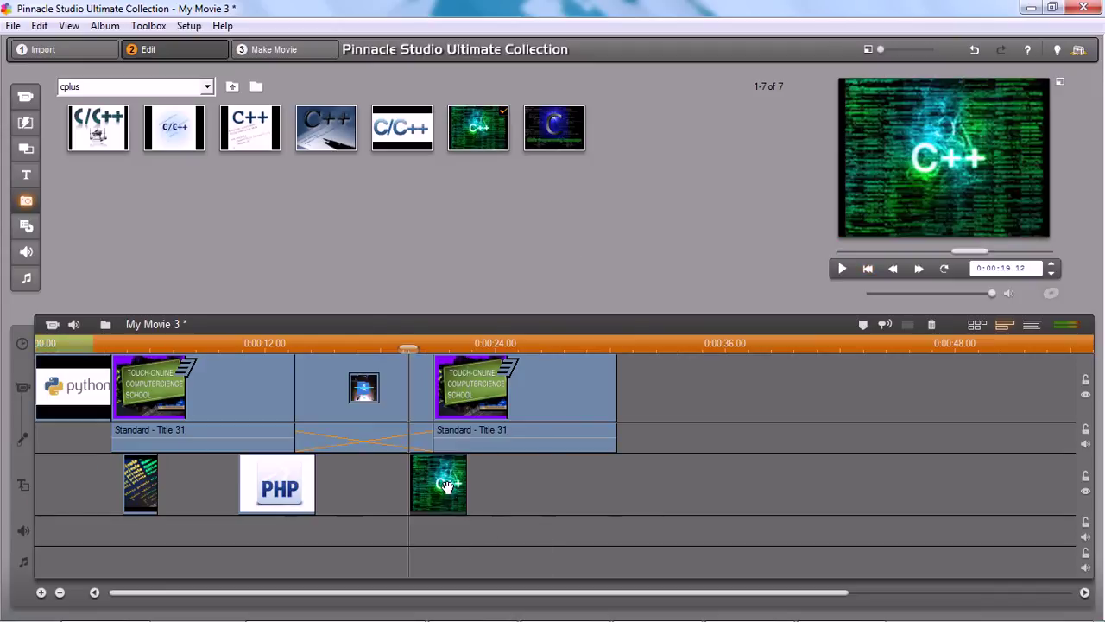
drag(446, 486, 348, 491)
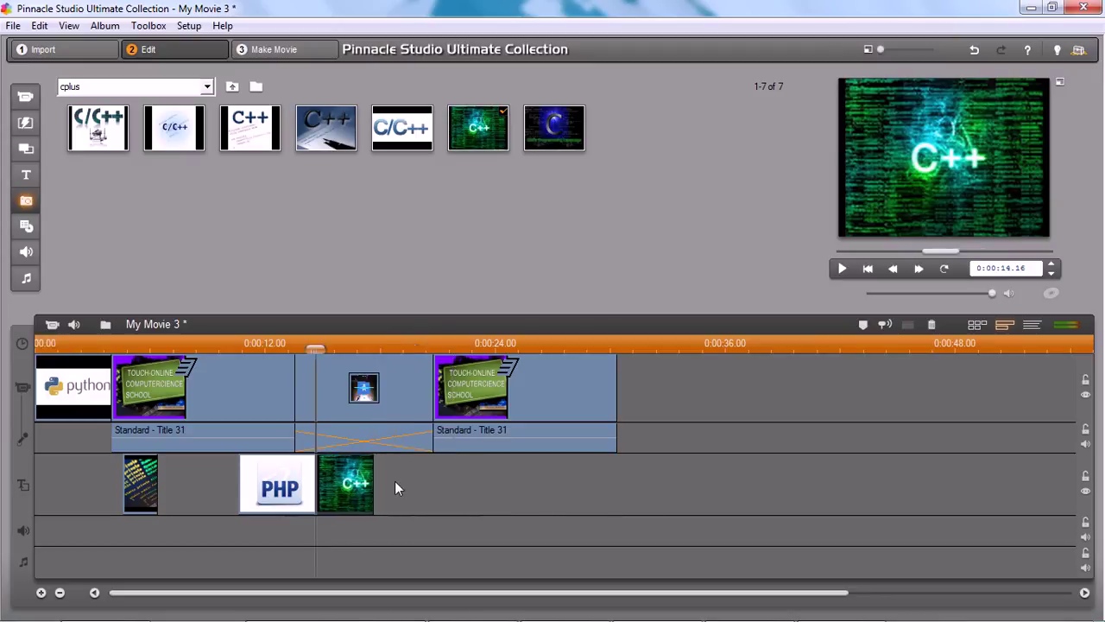
click(843, 270)
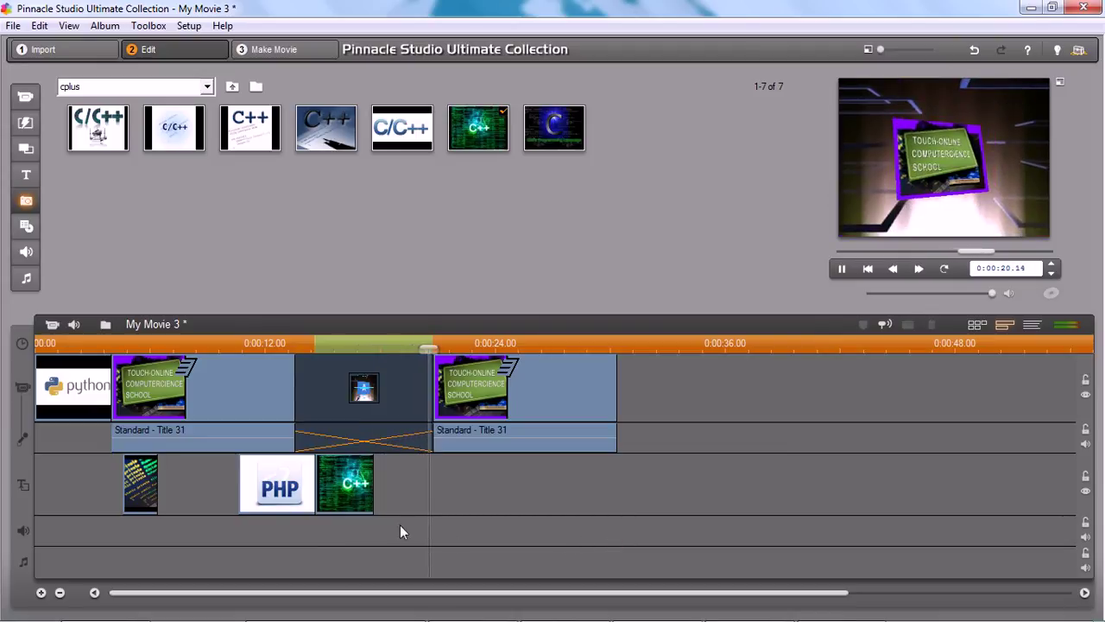
key(space)
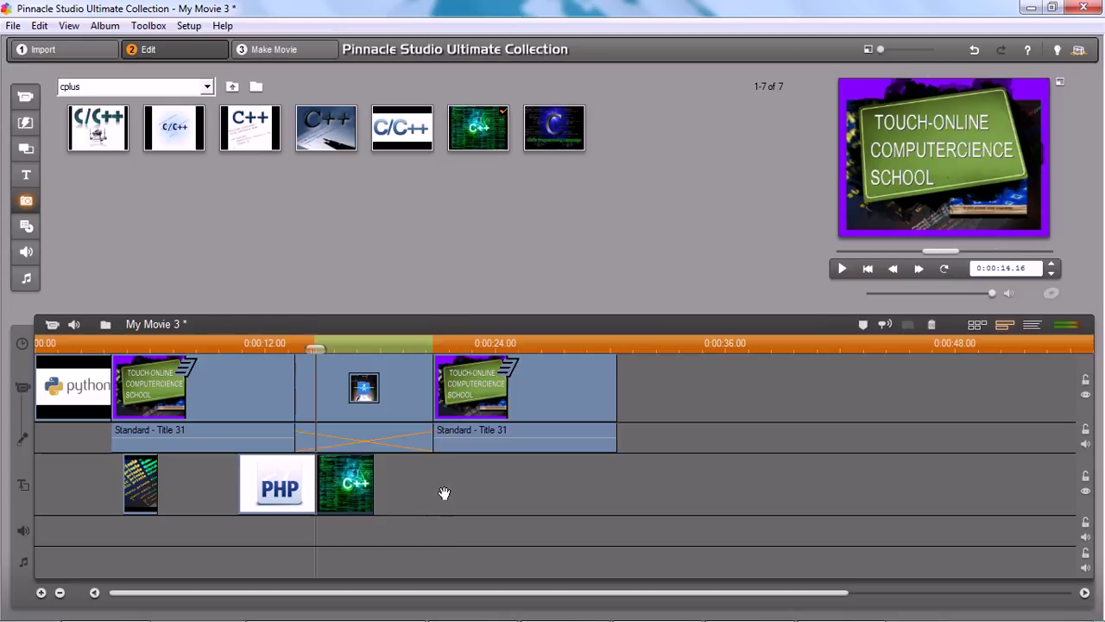
Move the C++ image beneath the second title clip to start at about 0:00:23.19 and preview from near the transition's end.
click(419, 494)
click(475, 494)
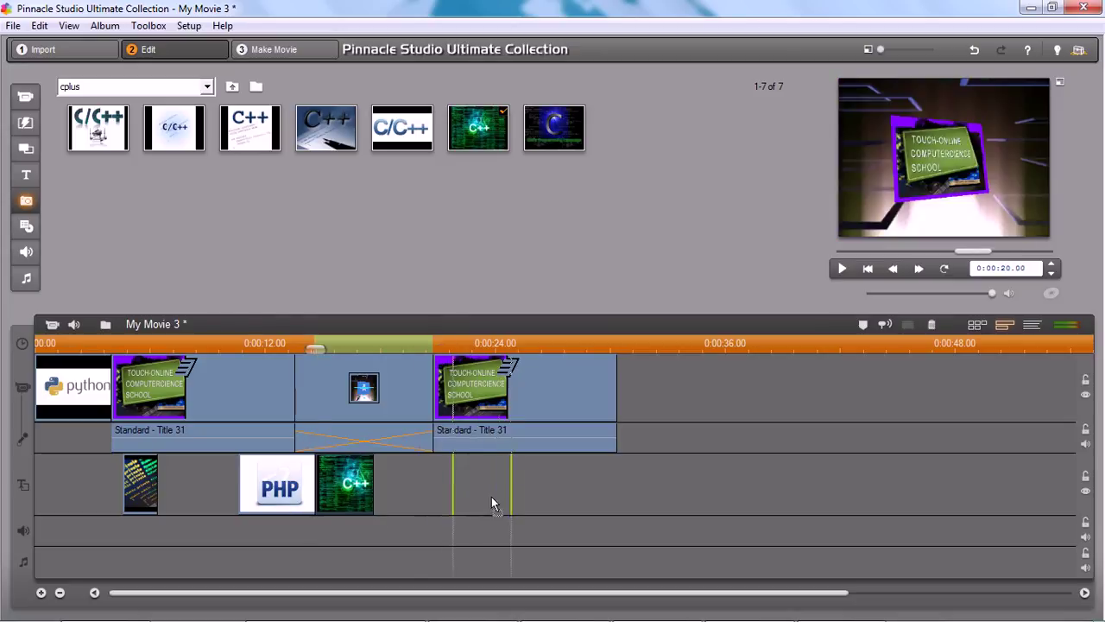
drag(495, 495, 521, 490)
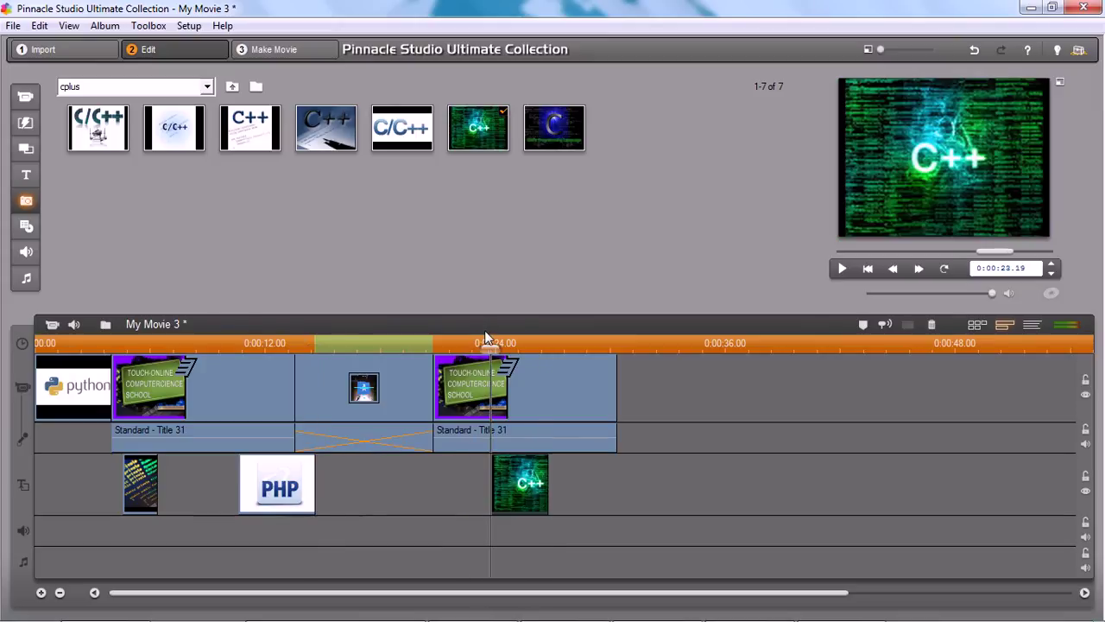
drag(418, 337, 425, 343)
click(842, 269)
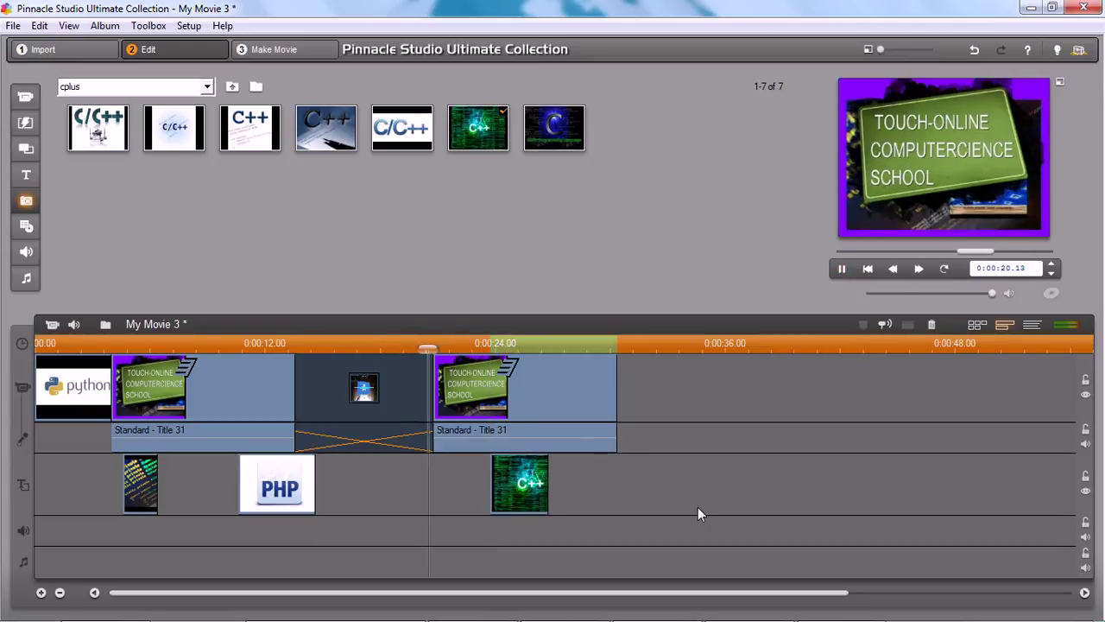
Move the C++ image on the title track to start at about 0:00:19.20, overlapping the transition's end, and preview the result.
drag(493, 501, 441, 498)
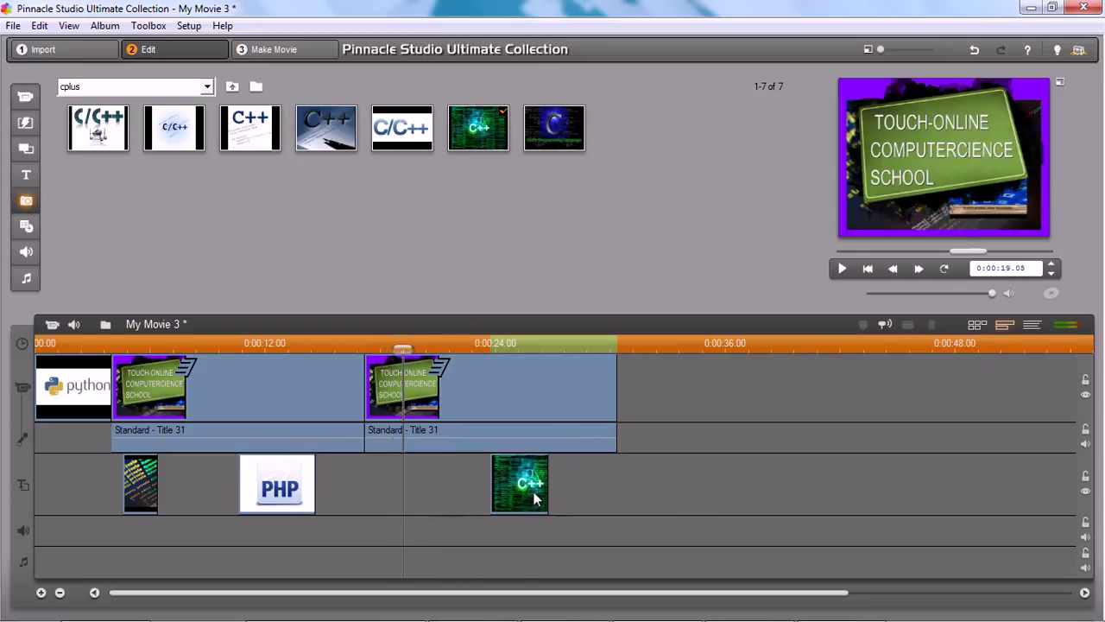
key(ctrl+z)
drag(525, 487, 452, 501)
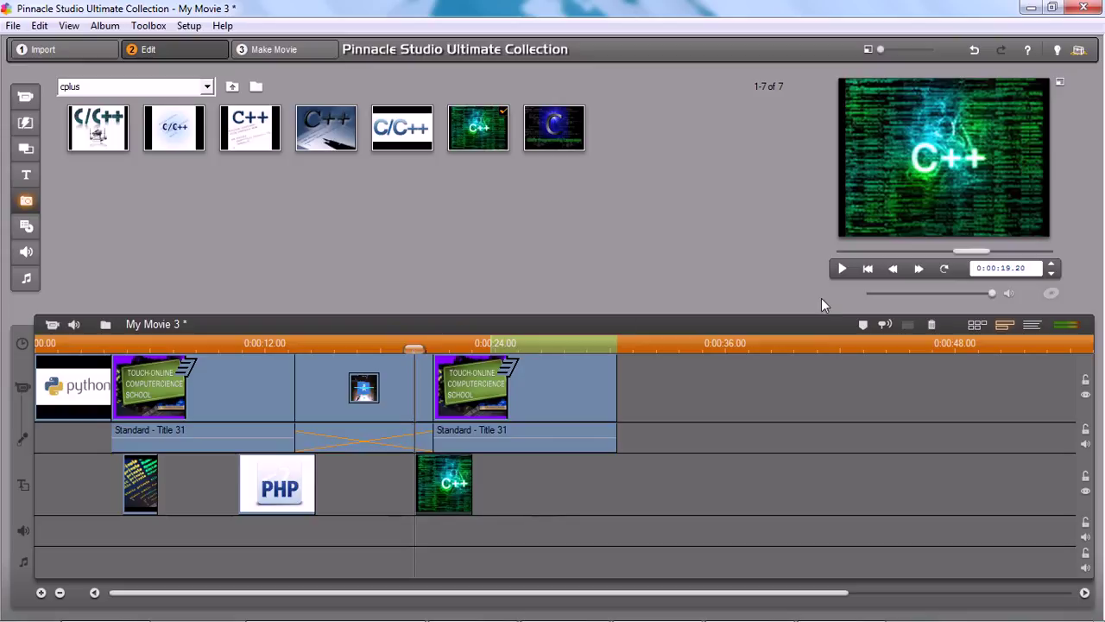
click(842, 269)
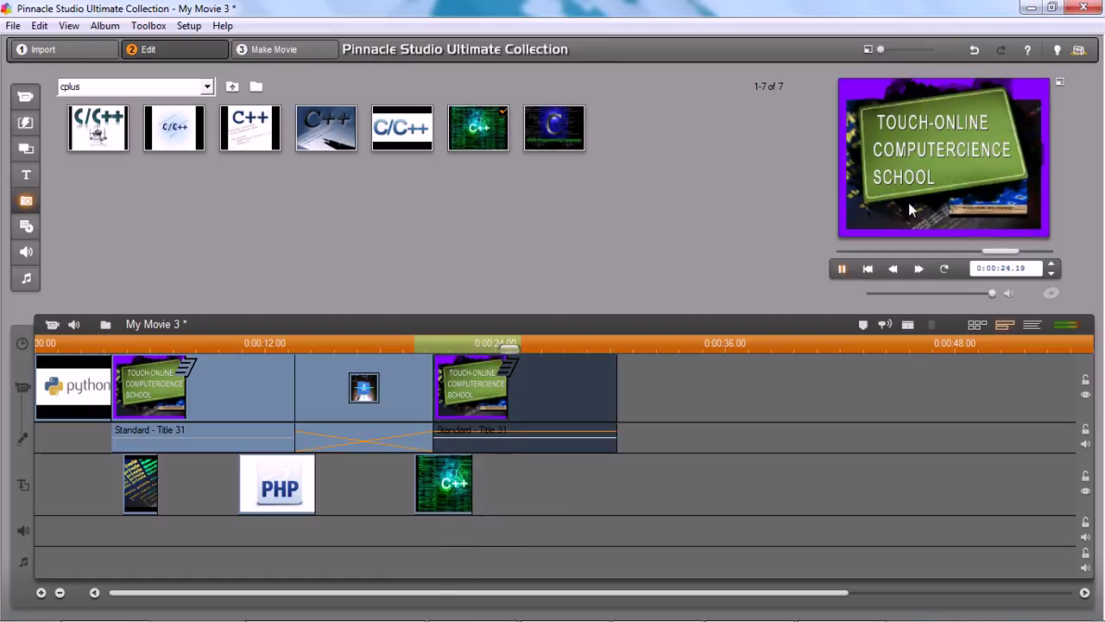
Try to place the second title clip after the C++ image on the title track and undo the move.
drag(452, 495, 497, 498)
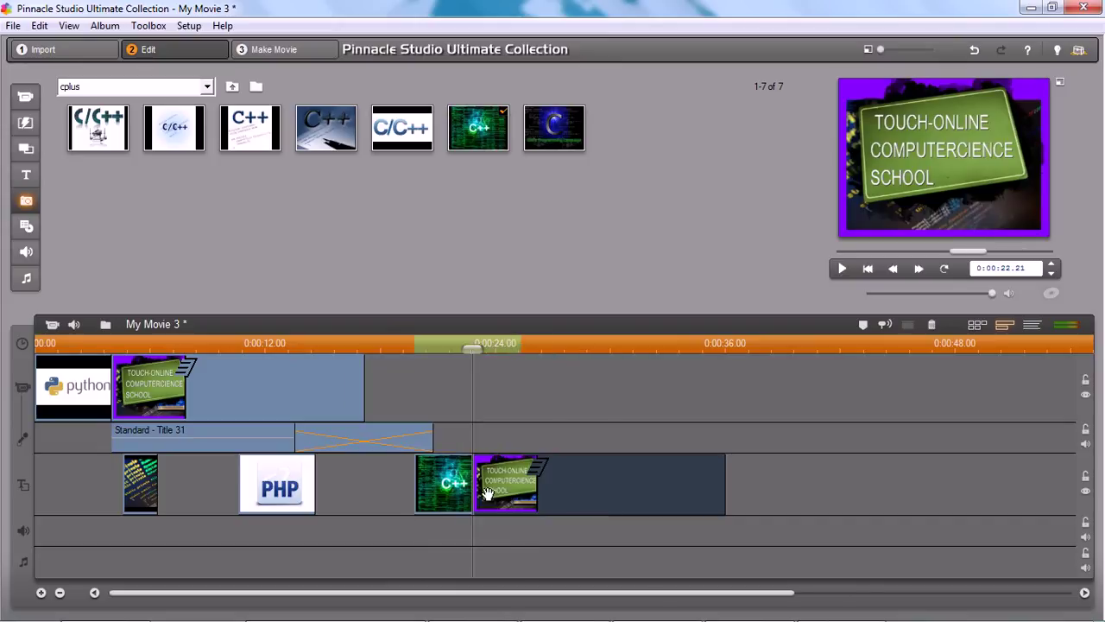
key(ctrl+z)
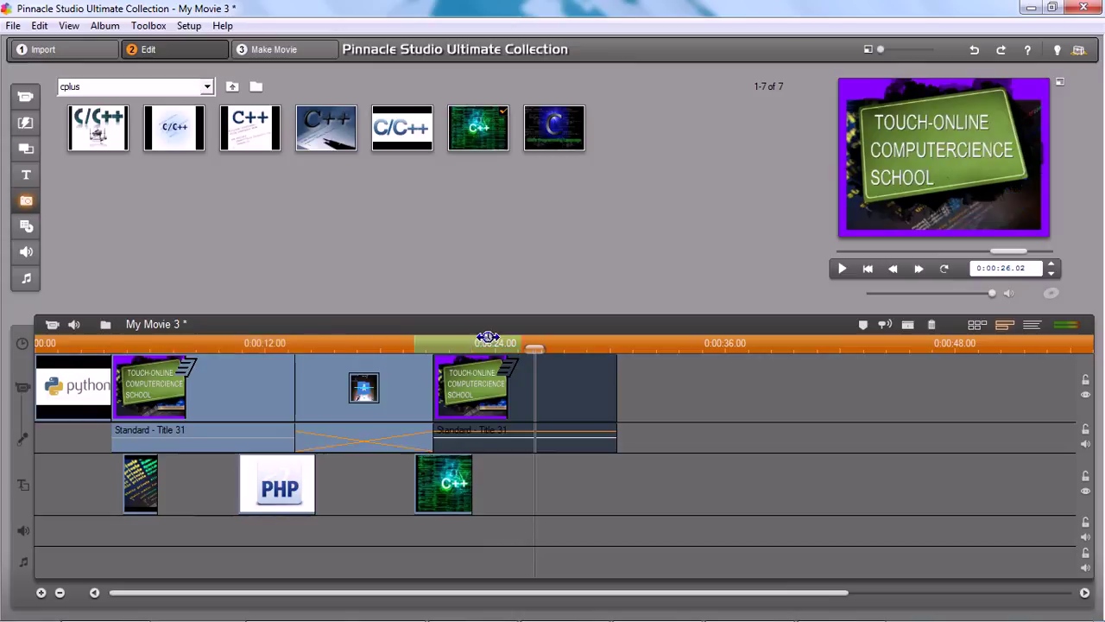